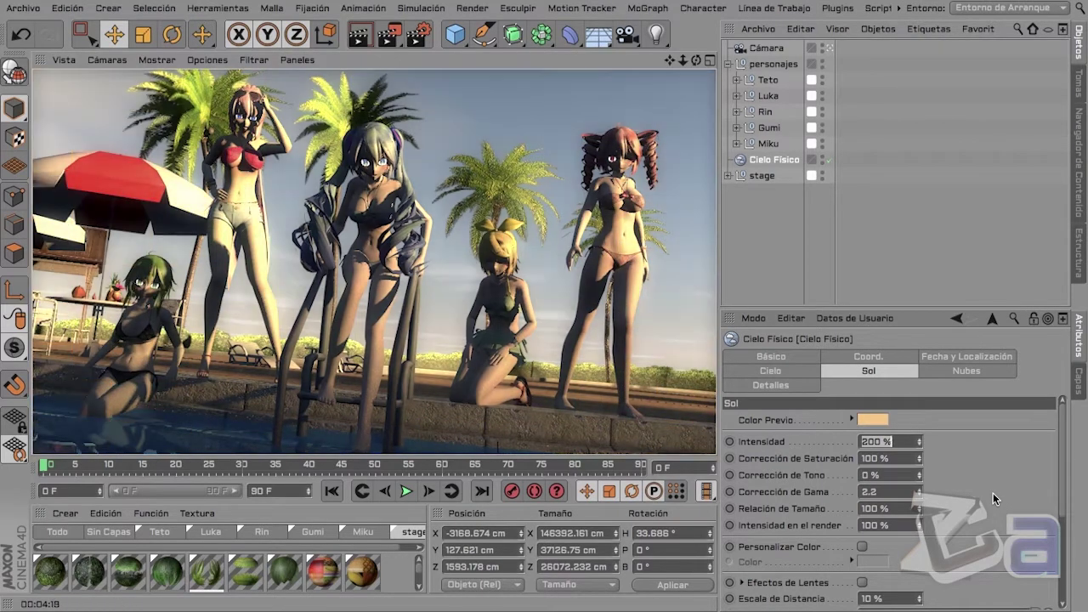
- Add a target light, re-enable the Cielo Físico physical sky, and select the Luz light
left_click(666, 42)
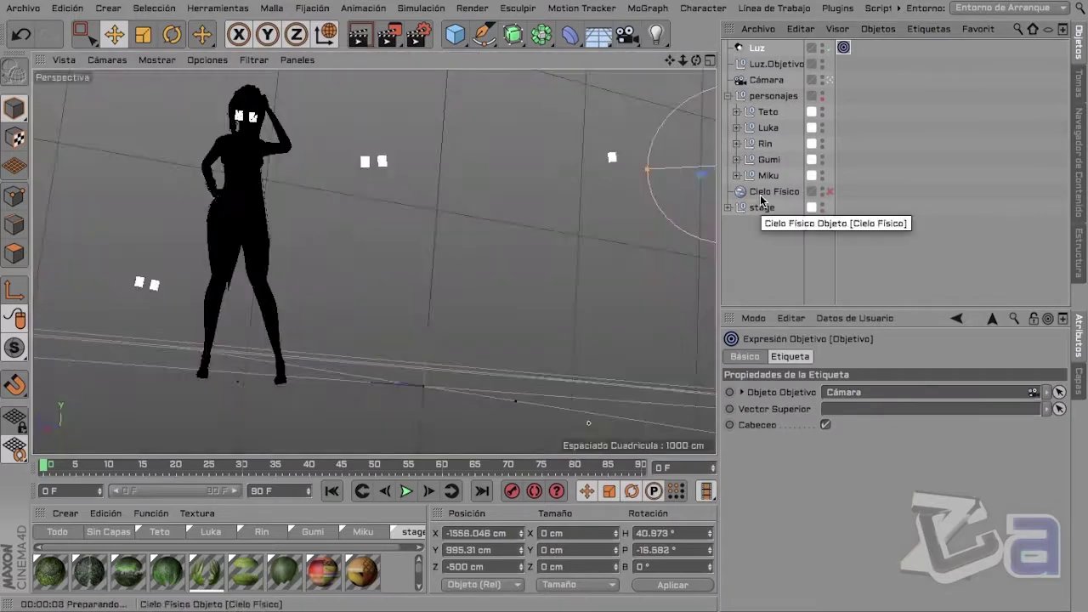
left_click(774, 192)
left_click(771, 356)
left_click(836, 477)
left_click(728, 96)
left_click(756, 48)
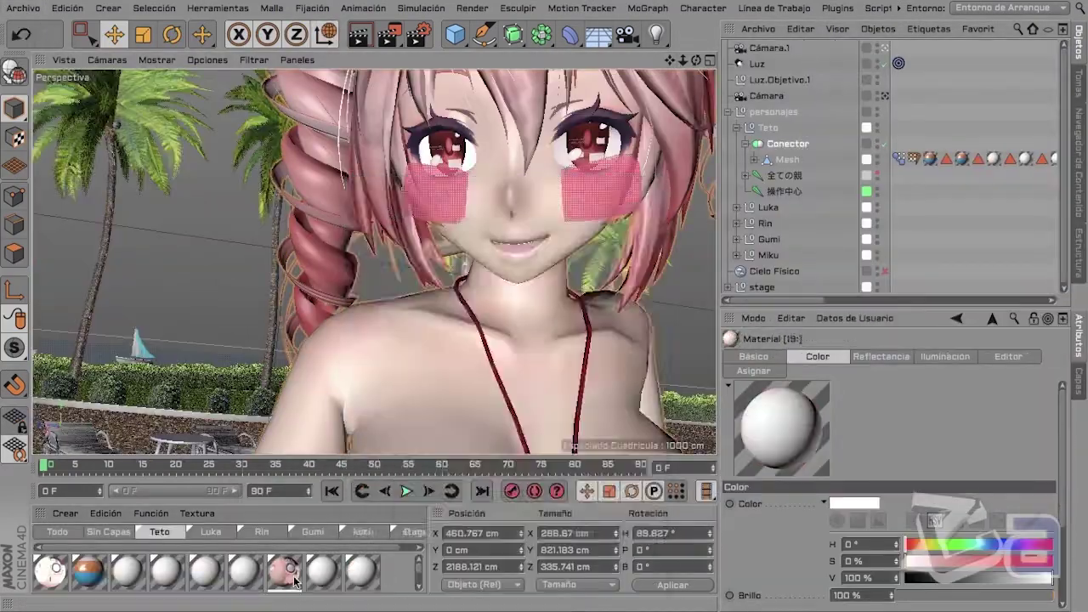
- Open Luka's face material Mat.4 in the Material Editor
double_click(285, 571)
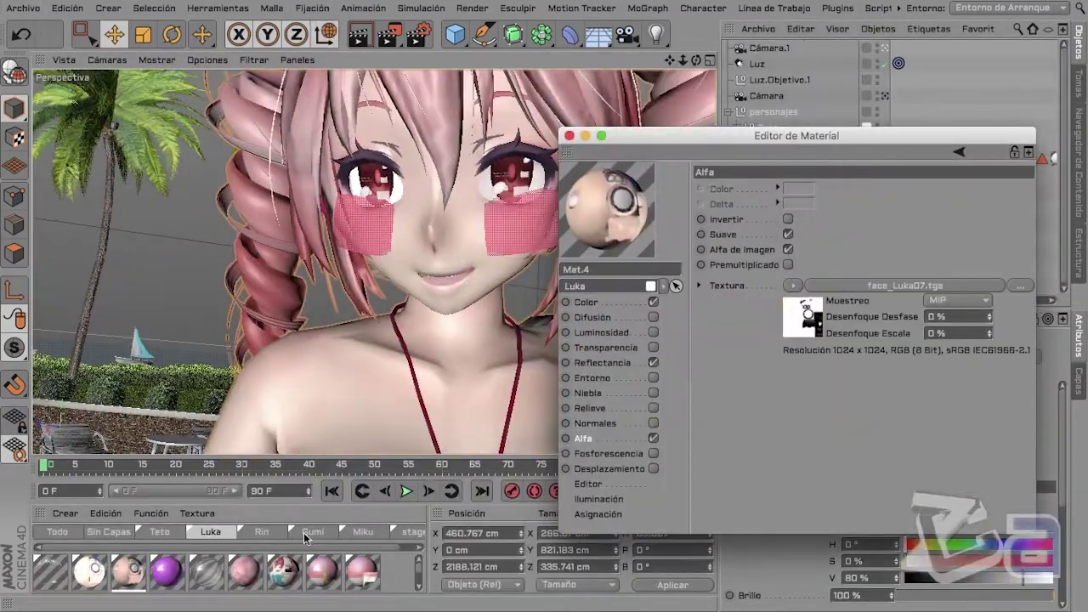